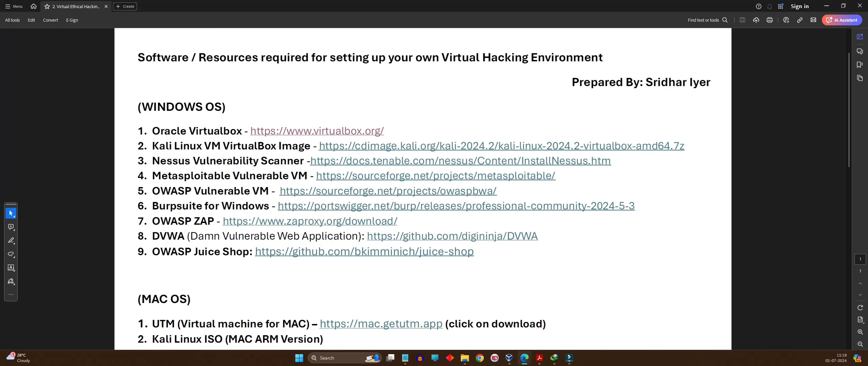
Step: Open the Oracle VirtualBox website from the PDF's Windows resource list and go to its VirtualBox 7.0 download page
{"action": "left_click_drag", "start_coordinate": [152, 131], "coordinate": [244, 131]}
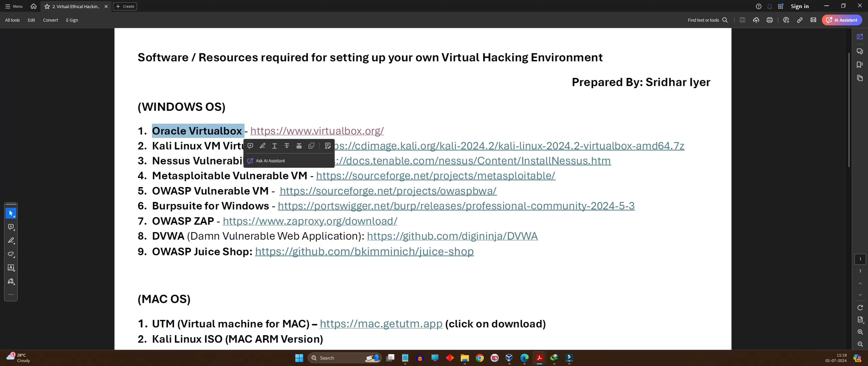
{"action": "left_click", "coordinate": [246, 132]}
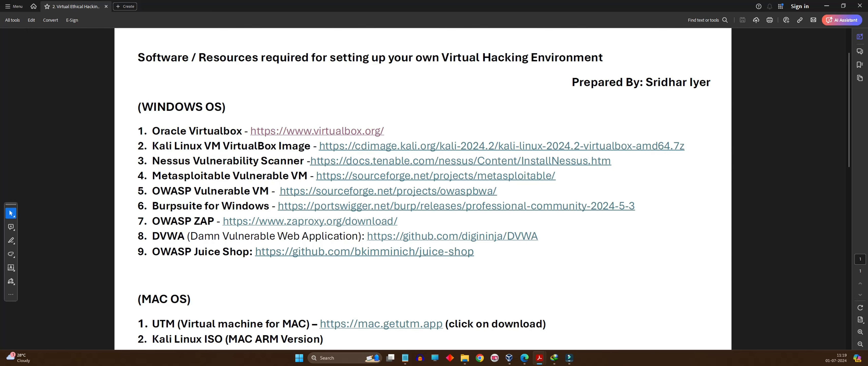
{"action": "left_click", "coordinate": [256, 132]}
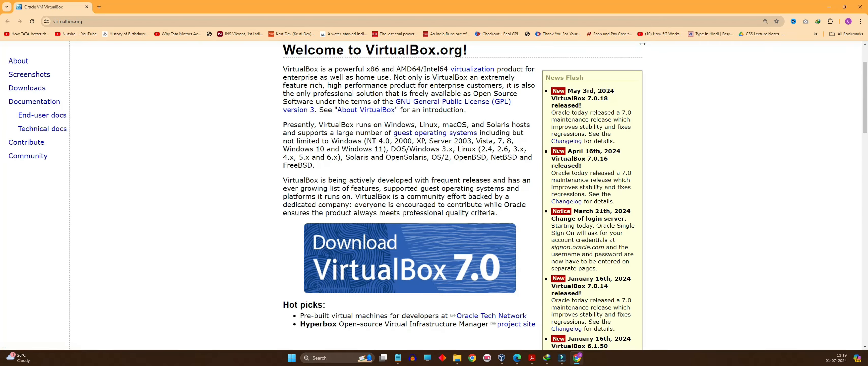
{"action": "left_click_drag", "start_coordinate": [358, 124], "coordinate": [480, 124]}
{"action": "scroll", "coordinate": [480, 124], "scroll_direction": "down", "scroll_amount": 2}
{"action": "left_click", "coordinate": [431, 296]}
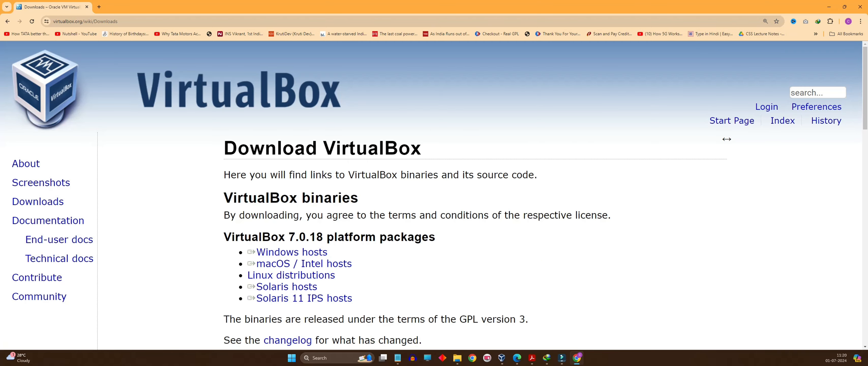
Step: Request the VirtualBox 7.0.18 package for Windows hosts and dismiss the download dialog
{"action": "scroll", "coordinate": [431, 194], "scroll_direction": "down", "scroll_amount": 1}
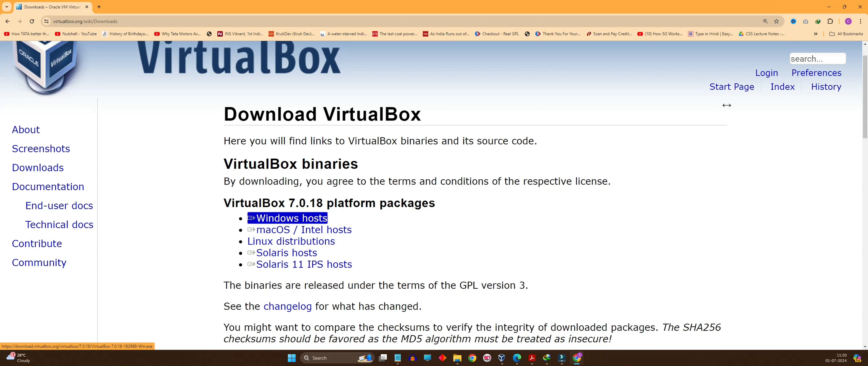
{"action": "left_click", "coordinate": [292, 219]}
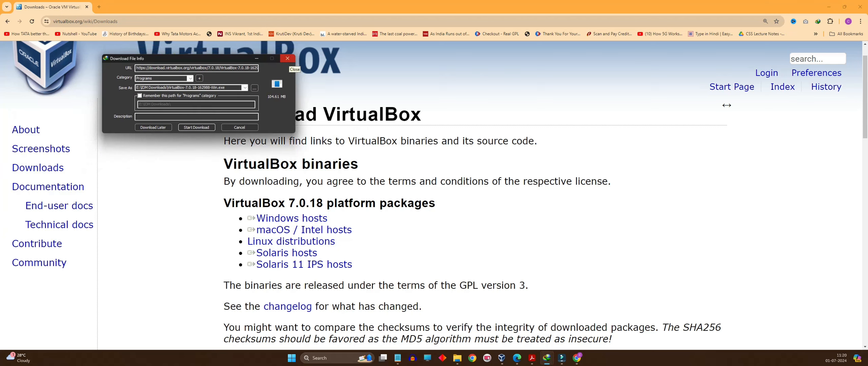
{"action": "left_click", "coordinate": [287, 58]}
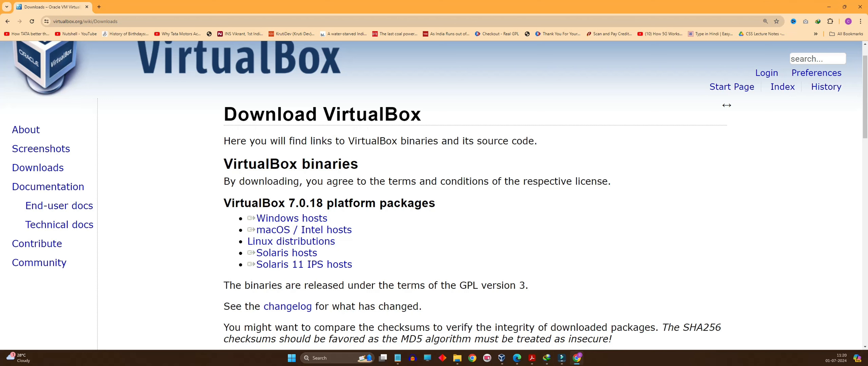
Step: Switch to the Virtual Ethical Hacking Environment Setup PDF and review the Windows and macOS resource lists, including the UTM entry
{"action": "mouse_move", "coordinate": [547, 358]}
{"action": "scroll", "coordinate": [727, 105], "scroll_direction": "down", "scroll_amount": 2}
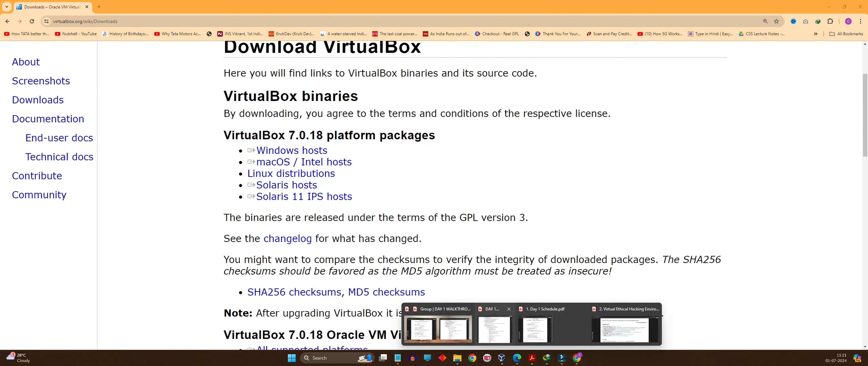
{"action": "left_click", "coordinate": [625, 329]}
{"action": "scroll", "coordinate": [427, 187], "scroll_direction": "down", "scroll_amount": 6}
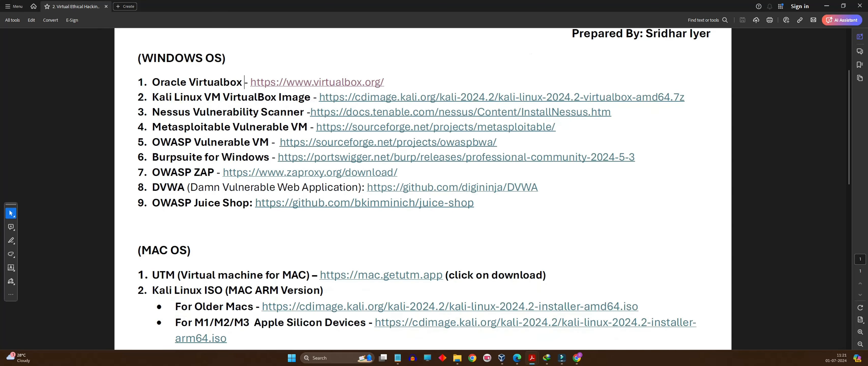
{"action": "scroll", "coordinate": [422, 187], "scroll_direction": "down", "scroll_amount": 2}
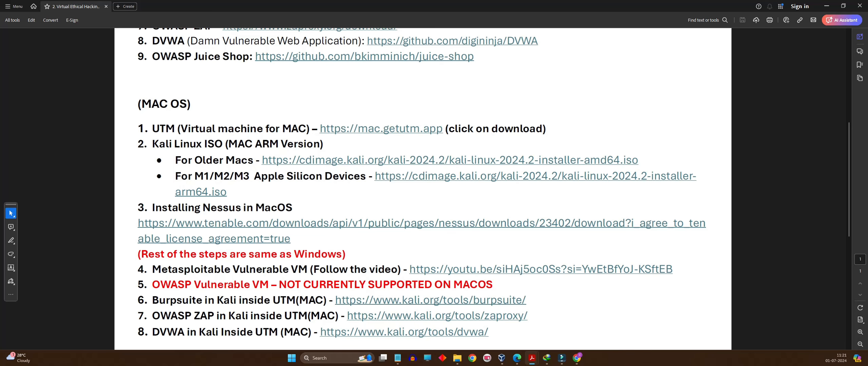
{"action": "scroll", "coordinate": [422, 188], "scroll_direction": "up", "scroll_amount": 1}
{"action": "scroll", "coordinate": [422, 189], "scroll_direction": "up", "scroll_amount": 3}
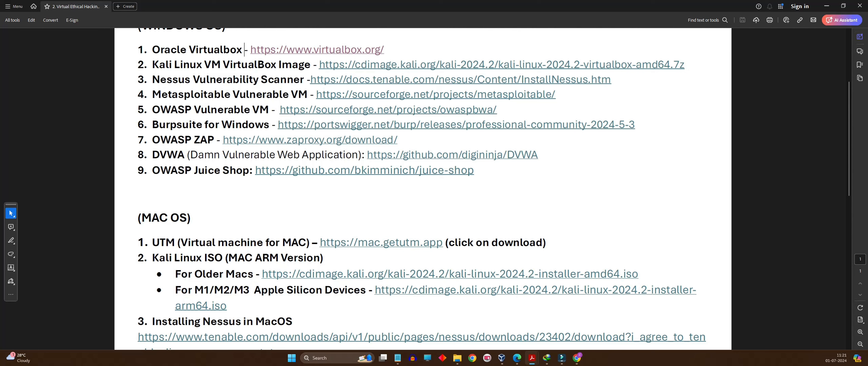
{"action": "scroll", "coordinate": [422, 186], "scroll_direction": "up", "scroll_amount": 1}
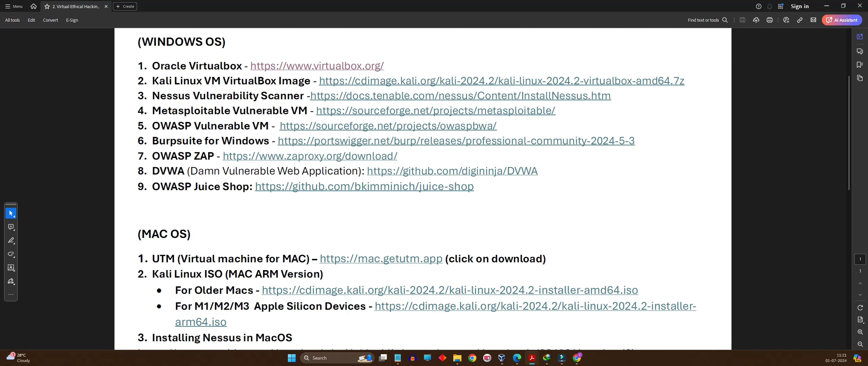
{"action": "left_click_drag", "start_coordinate": [138, 259], "coordinate": [318, 259]}
{"action": "left_click", "coordinate": [318, 258]}
{"action": "left_click", "coordinate": [826, 6]}
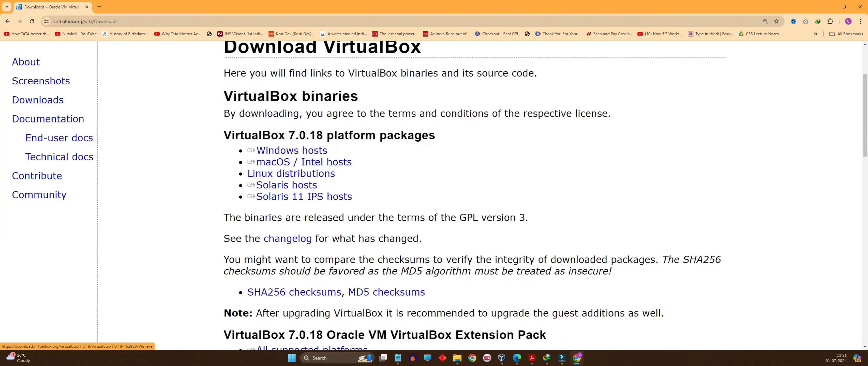
Step: Search Windows for Oracle VM VirtualBox, launch it and maximize its manager window
{"action": "mouse_move", "coordinate": [547, 358]}
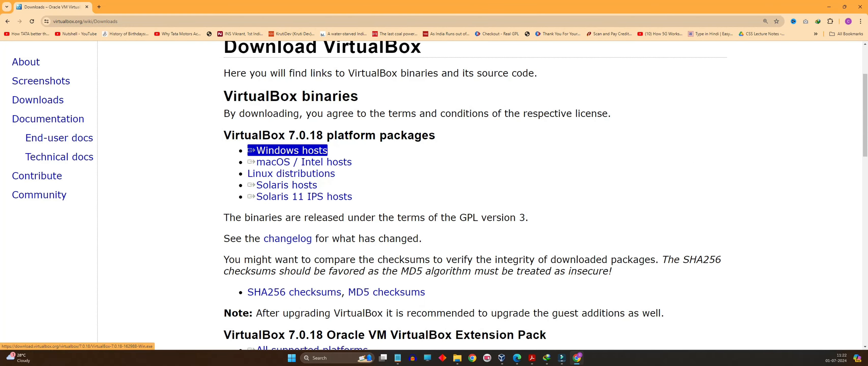
{"action": "mouse_move", "coordinate": [562, 358]}
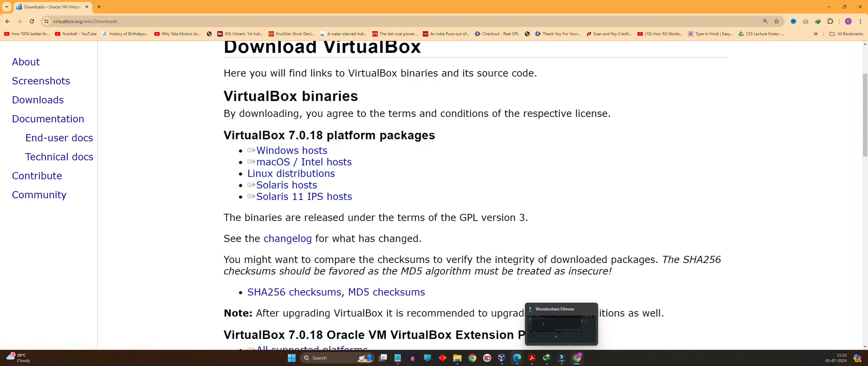
{"action": "left_click", "coordinate": [331, 357]}
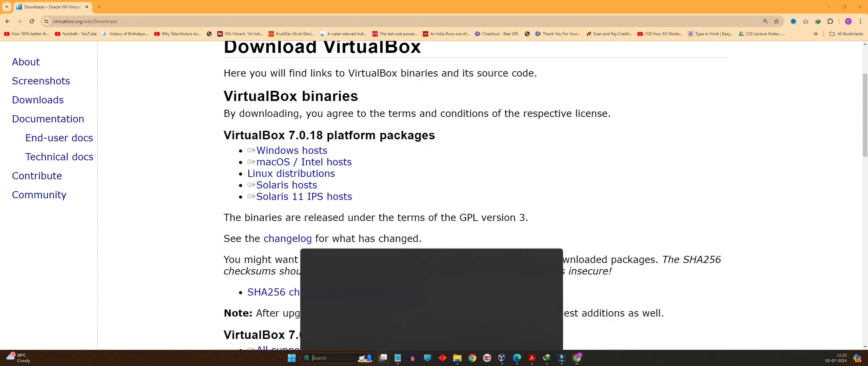
{"action": "type", "text": "oracle VM VirtualB"}
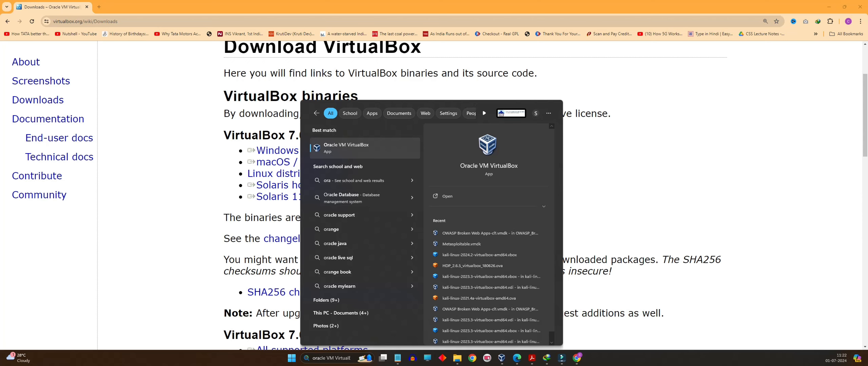
{"action": "key", "text": "Return"}
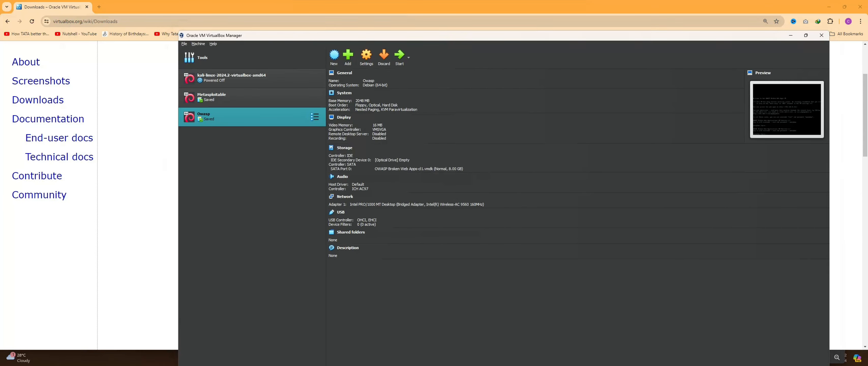
{"action": "double_click", "coordinate": [456, 39]}
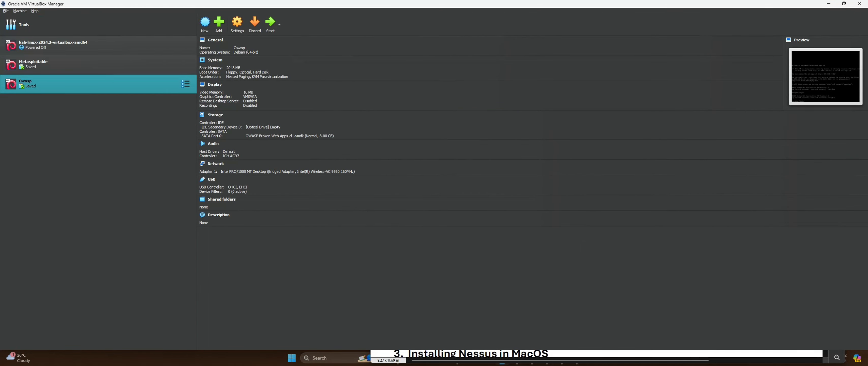
Step: Switch to the setup PDF, maximize it and open the download link for the Kali Linux 2024.2 VirtualBox image
{"action": "key", "text": "alt+Tab"}
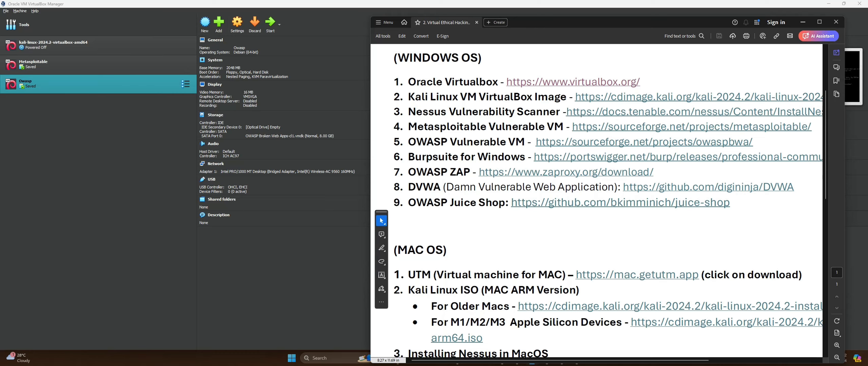
{"action": "left_click", "coordinate": [576, 13]}
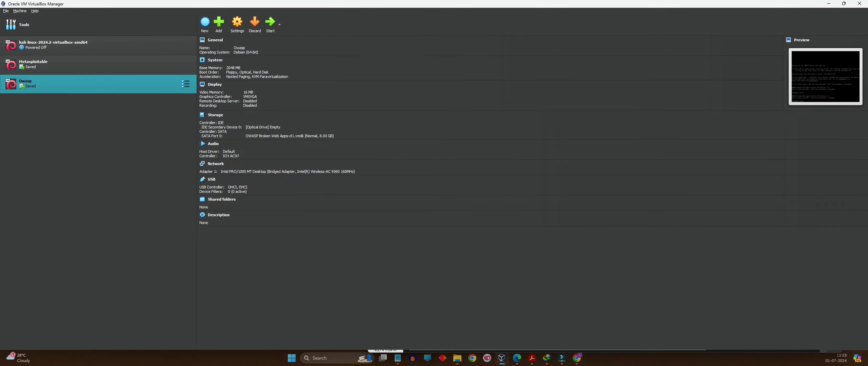
{"action": "left_click", "coordinate": [531, 358]}
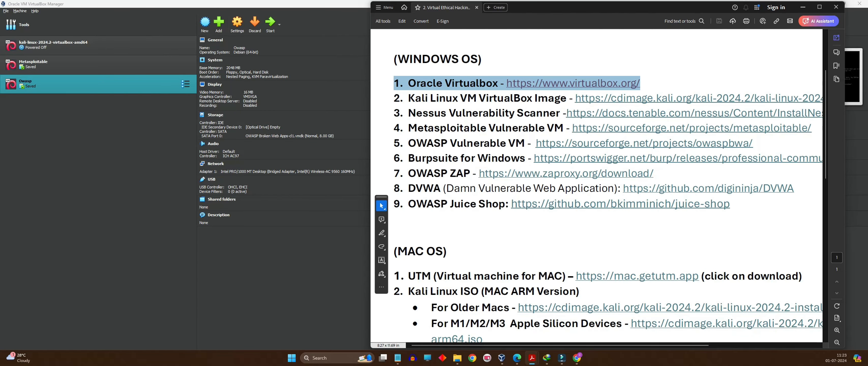
{"action": "left_click_drag", "start_coordinate": [393, 98], "coordinate": [532, 98]}
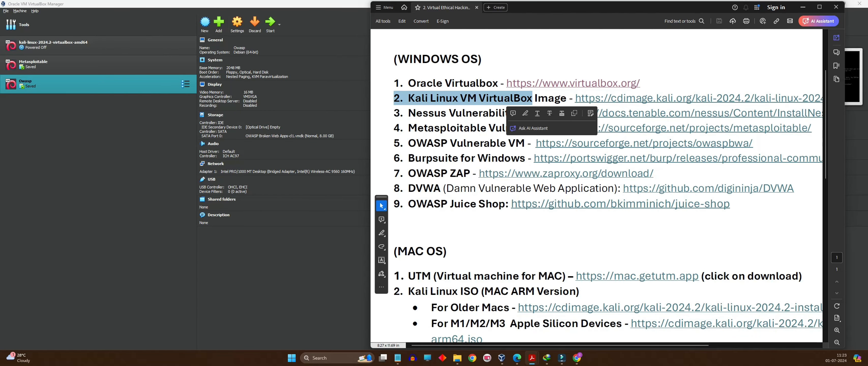
{"action": "left_click_drag", "start_coordinate": [559, 7], "coordinate": [297, 1]}
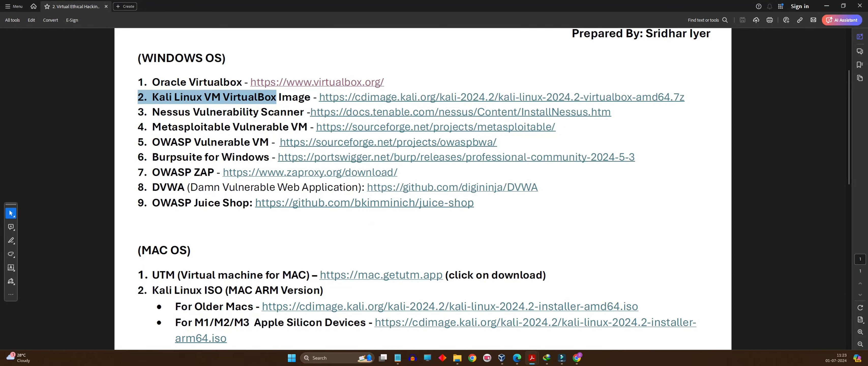
{"action": "left_click", "coordinate": [276, 97]}
{"action": "left_click", "coordinate": [501, 97]}
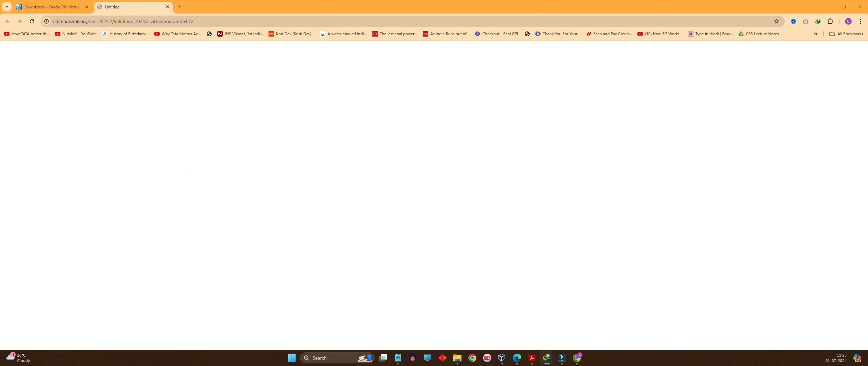
Step: Switch to File Explorer, select kali-linux-2024.2-virtualbox-amd64.7z in D:\temp and arrange the window side by side with the setup PDF
{"action": "left_click", "coordinate": [458, 358]}
{"action": "left_click", "coordinate": [760, 227]}
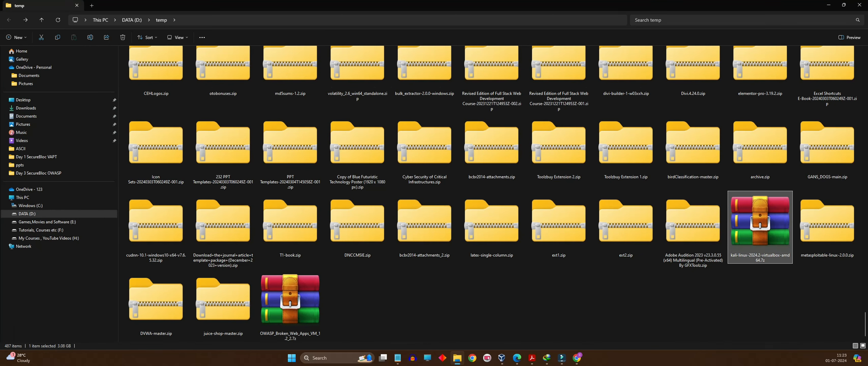
{"action": "scroll", "coordinate": [771, 227], "scroll_direction": "up", "scroll_amount": 1}
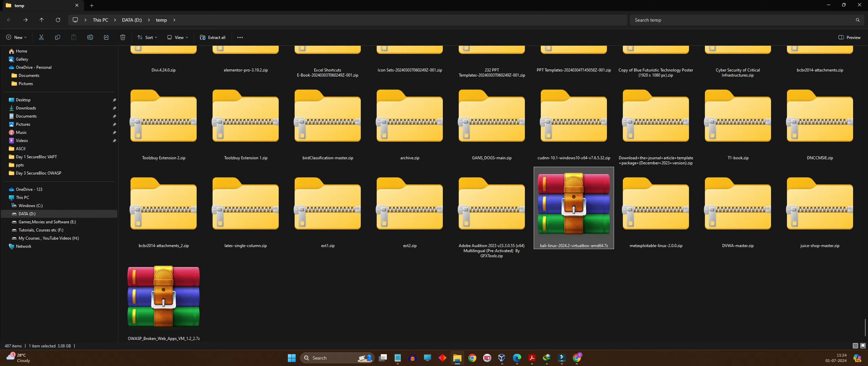
{"action": "key", "text": "super+Right"}
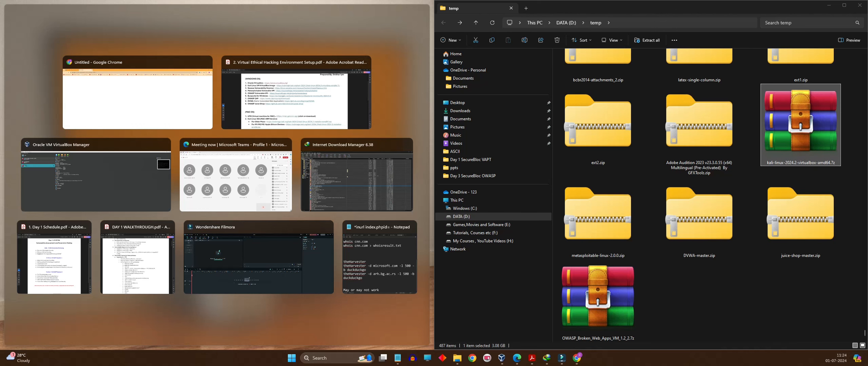
{"action": "left_click", "coordinate": [296, 94]}
Step: Extract the Kali Linux 2024.2 archive to D:\temp\(NEW)kali-linux-2024.2-virtualbox-amd64 and open the extracted folder
{"action": "right_click", "coordinate": [811, 115]}
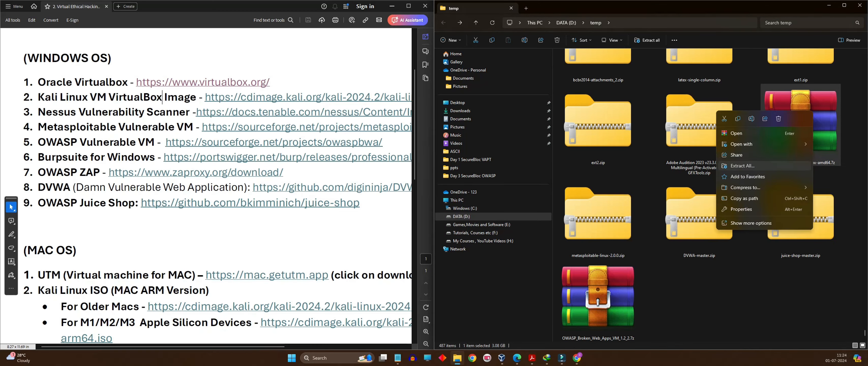
{"action": "key", "text": "Escape"}
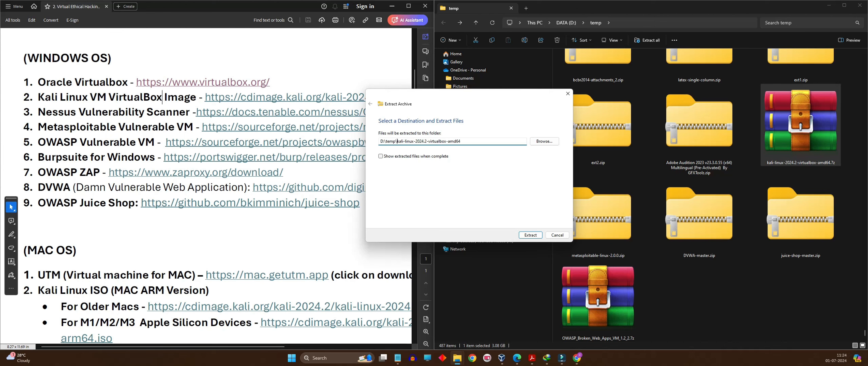
{"action": "type", "text": "(NEW)"}
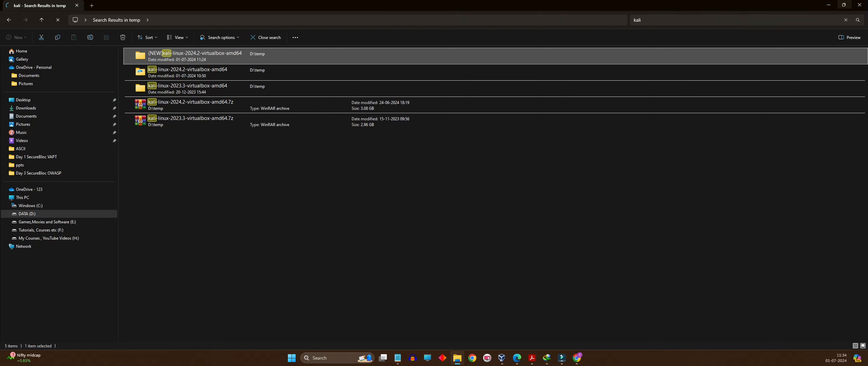
{"action": "key", "text": "Return"}
{"action": "double_click", "coordinate": [163, 59]}
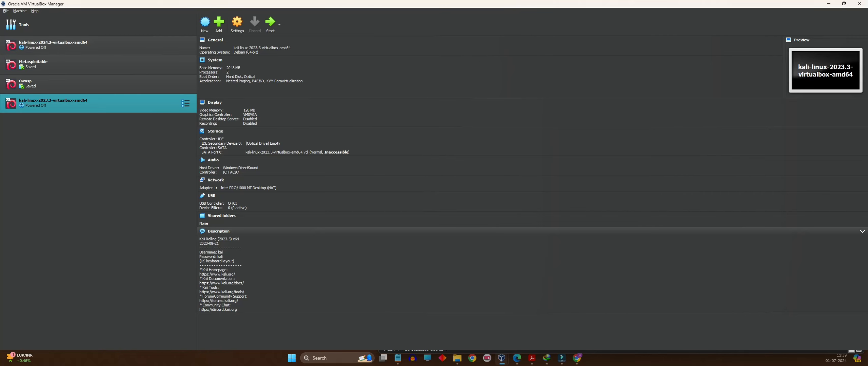
Step: Narrow VirtualBox Manager's machine list, view its window beside the Kali 2023.3 folder, and maximize it again
{"action": "left_click_drag", "start_coordinate": [197, 263], "coordinate": [150, 263]}
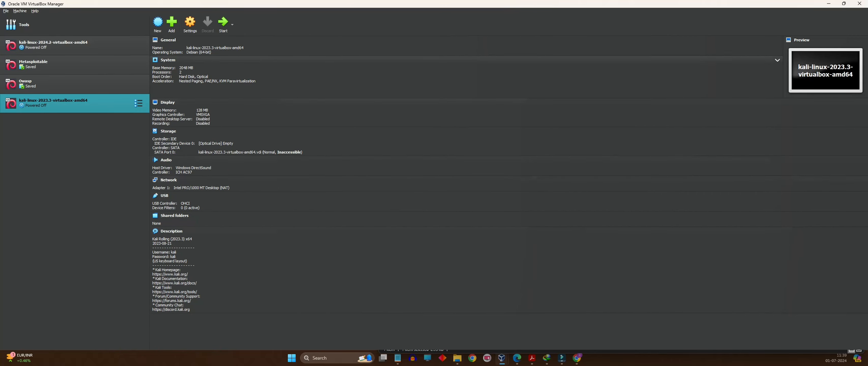
{"action": "left_click_drag", "start_coordinate": [371, 4], "coordinate": [273, 108]}
{"action": "left_click", "coordinate": [770, 67]}
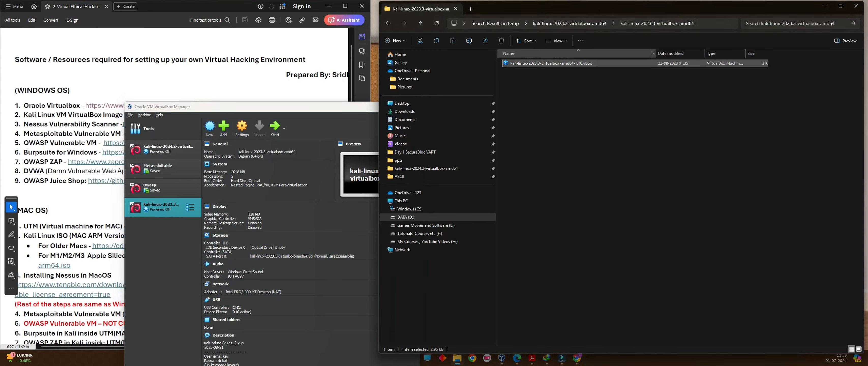
{"action": "double_click", "coordinate": [350, 107]}
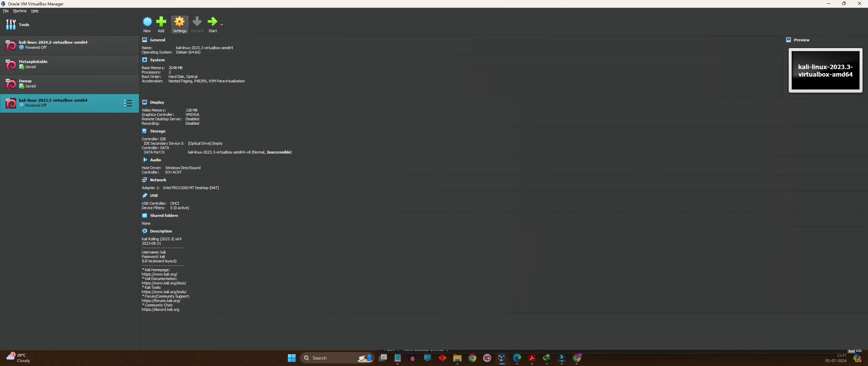
Step: Open the settings of the kali-linux-2023.3-virtualbox-amd64 machine and examine its General, Display and System pages
{"action": "left_click", "coordinate": [180, 24]}
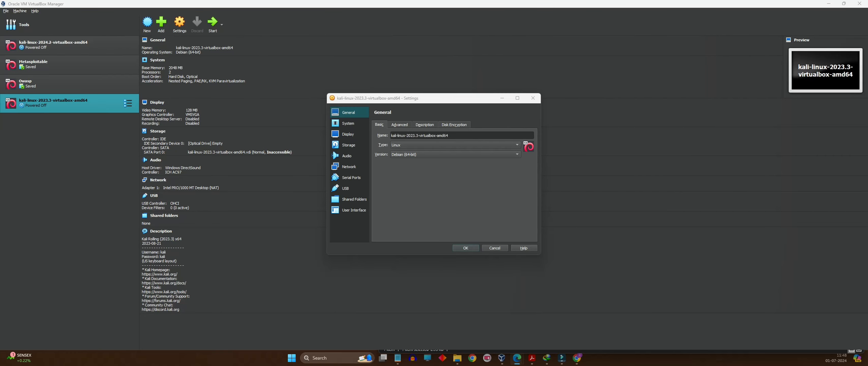
{"action": "left_click_drag", "start_coordinate": [472, 91], "coordinate": [284, 49]}
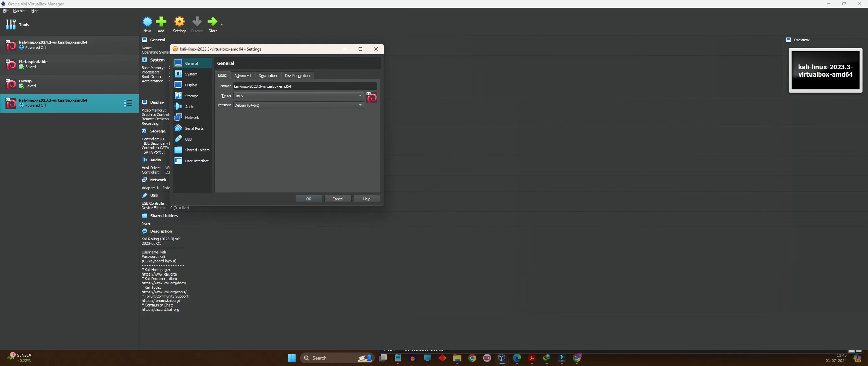
{"action": "left_click", "coordinate": [191, 74]}
{"action": "left_click", "coordinate": [191, 85]}
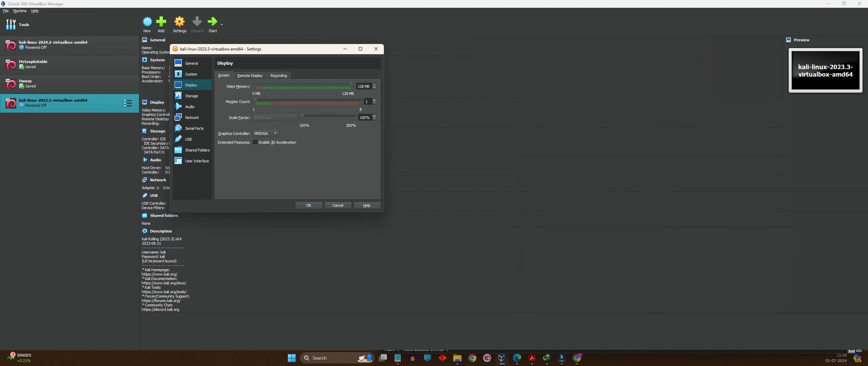
{"action": "left_click", "coordinate": [191, 64]}
{"action": "left_click_drag", "start_coordinate": [253, 53], "coordinate": [334, 41]}
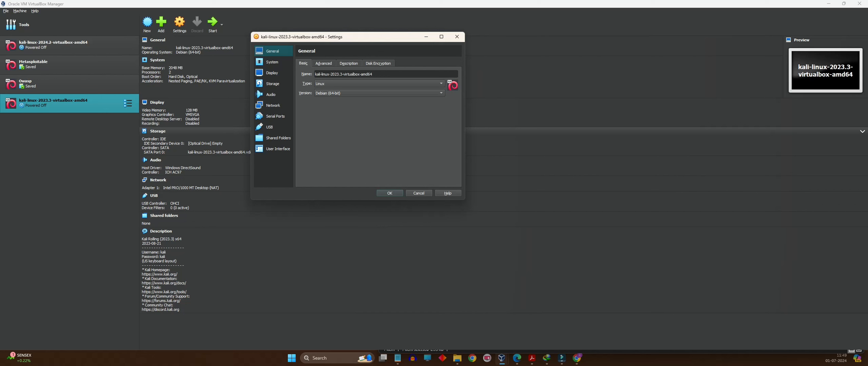
{"action": "left_click", "coordinate": [273, 62]}
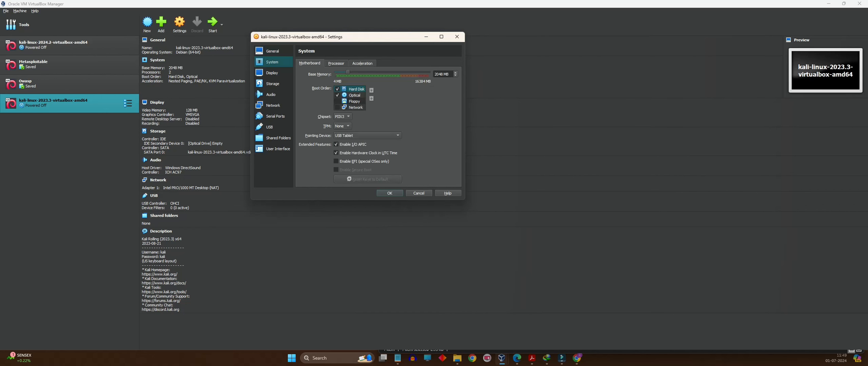